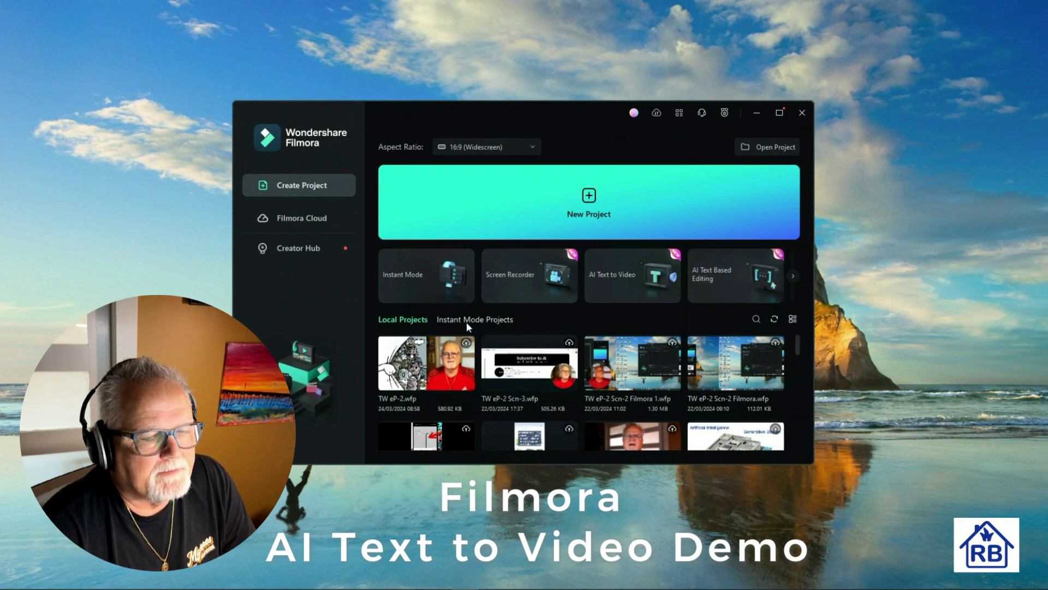
# Step: Open the AI Text to Video tool from Filmora's Create Project screen
pyautogui.moveTo(798, 349); pyautogui.dragTo(800, 319)
pyautogui.moveTo(631, 279)
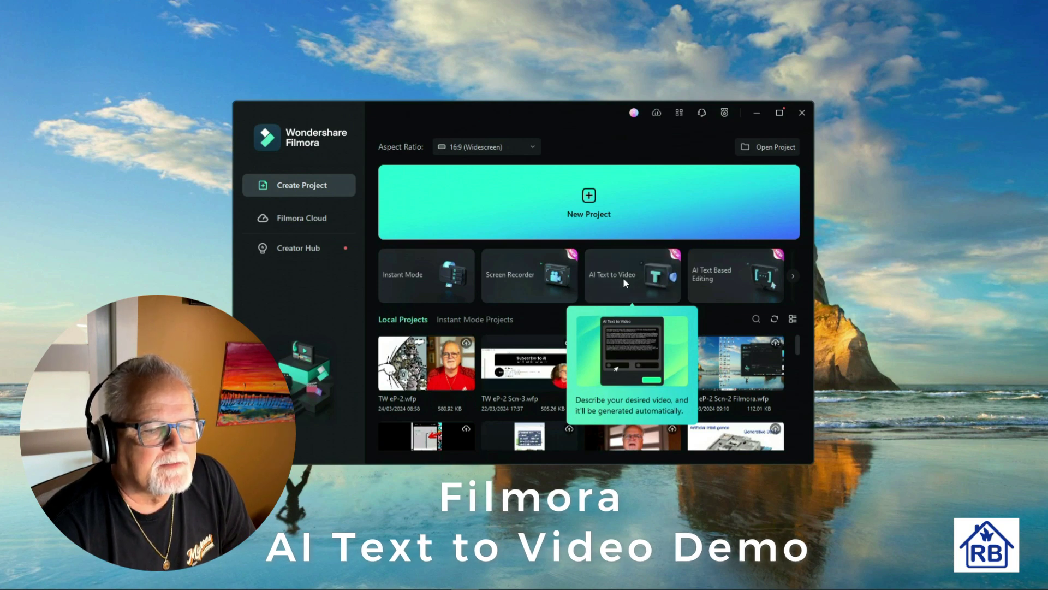
pyautogui.click(623, 277)
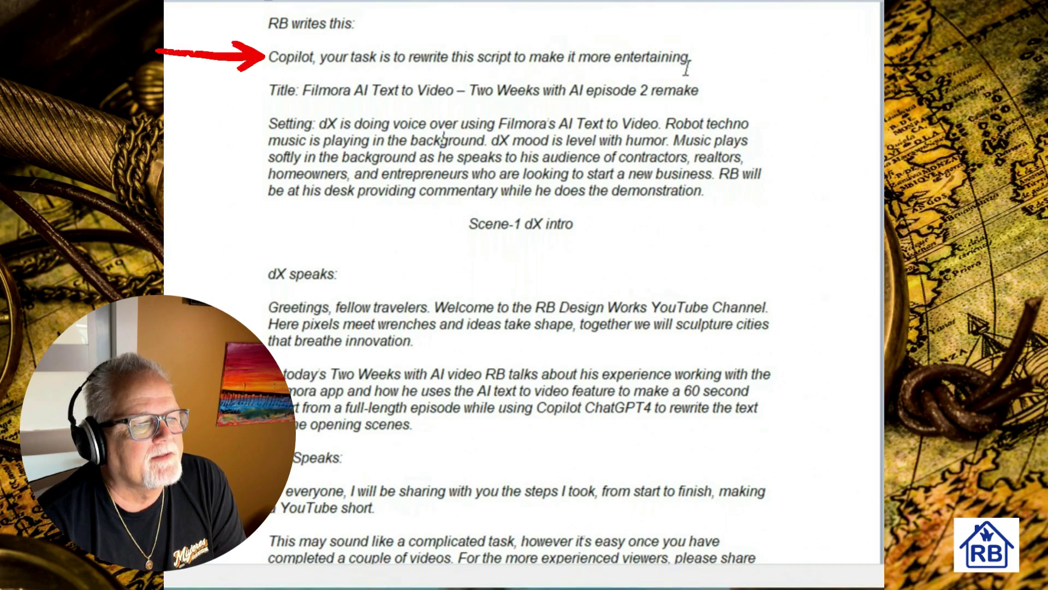
# Step: Select the original script in WordPad and read through Copilot's rewritten version
pyautogui.moveTo(264, 56); pyautogui.dragTo(717, 113)
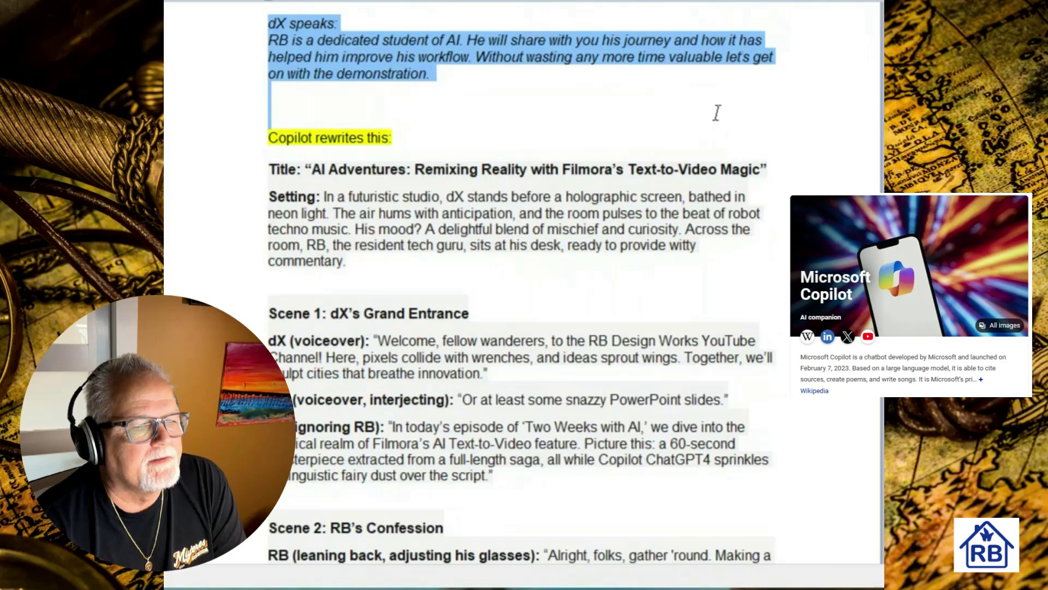
pyautogui.scroll(12, 796, 171)
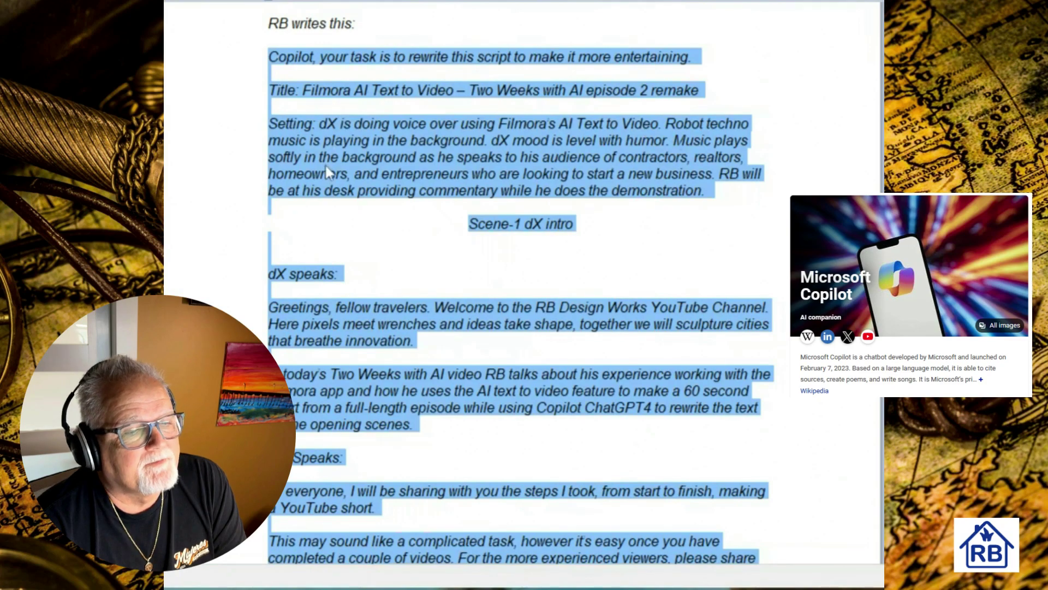
pyautogui.scroll(-2, 457, 243)
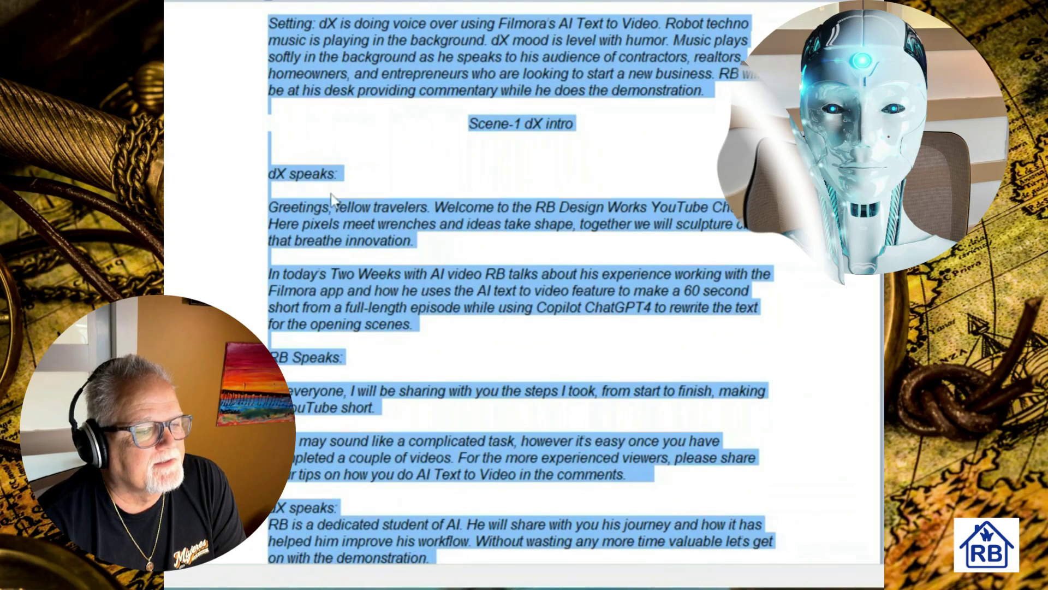
pyautogui.scroll(-3, 331, 192)
pyautogui.scroll(-1, 325, 280)
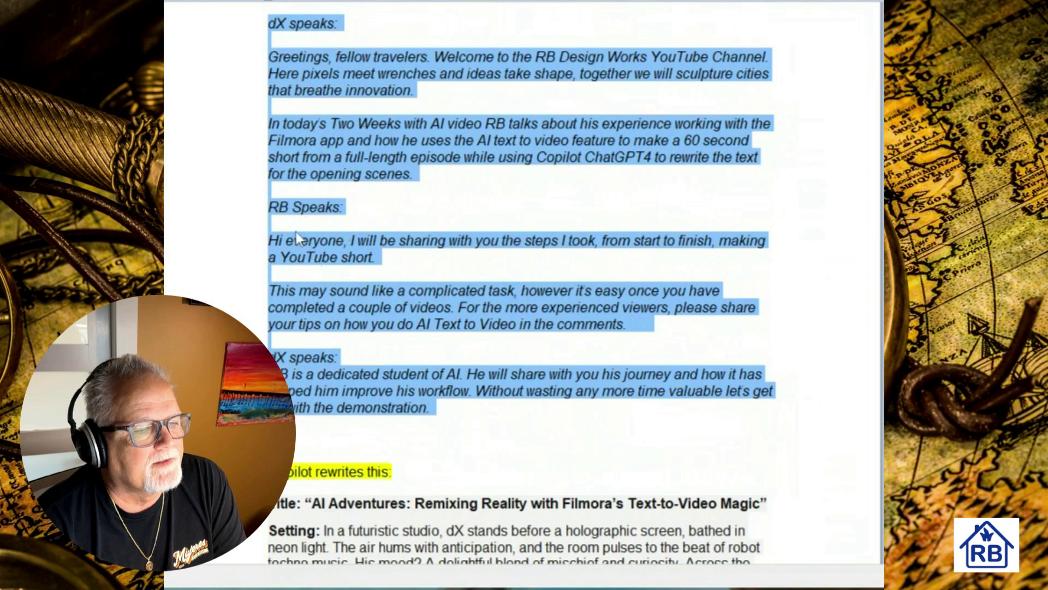
pyautogui.scroll(-7, 489, 374)
pyautogui.click(750, 267)
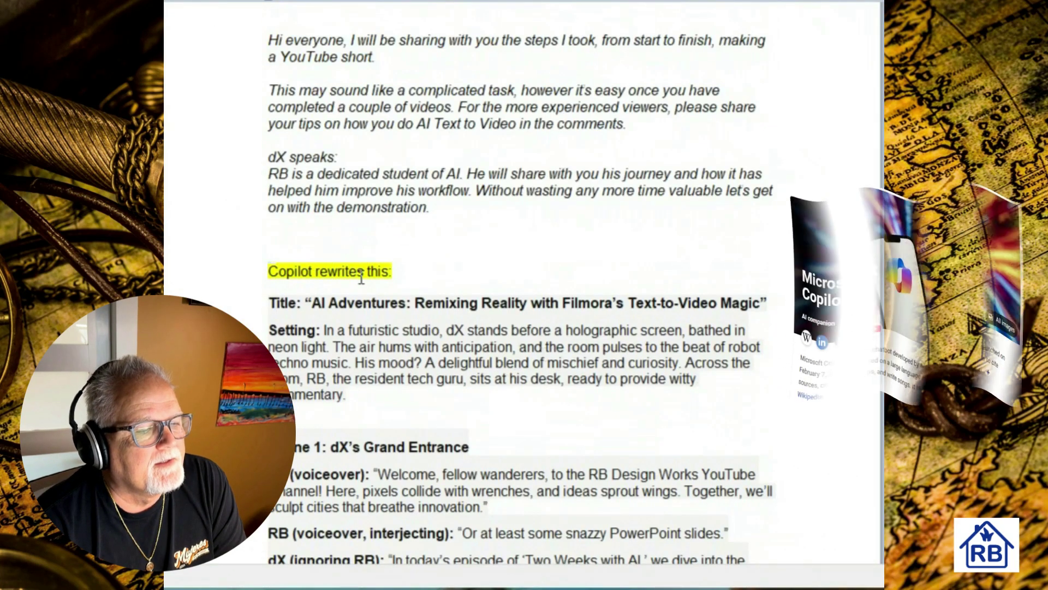
# Step: Scroll down to the 'Filmora Script:' section of narration lines
pyautogui.scroll(-2, 365, 319)
pyautogui.scroll(-2, 365, 321)
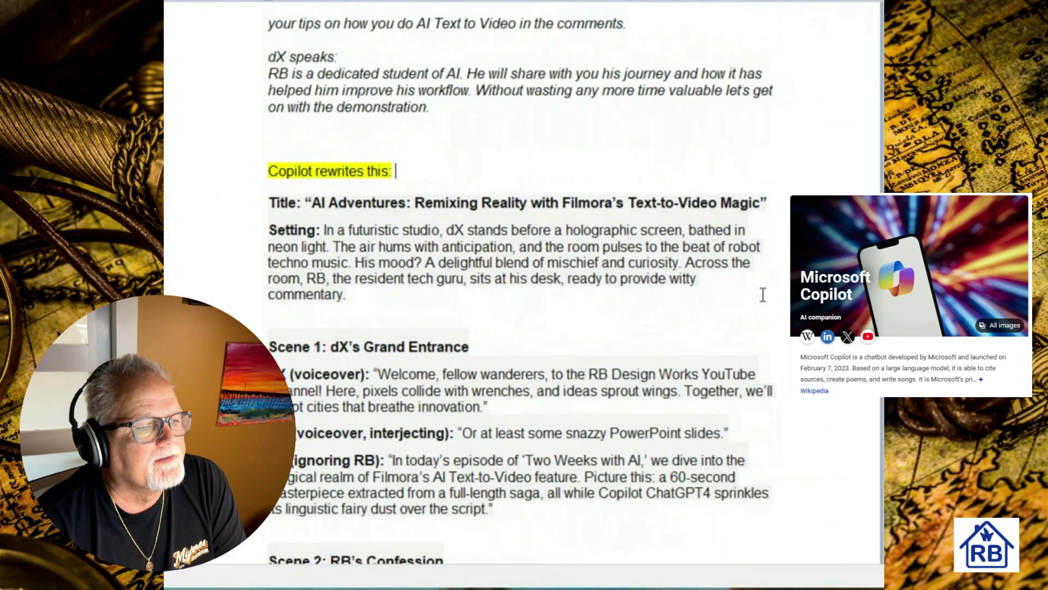
pyautogui.scroll(-6, 759, 295)
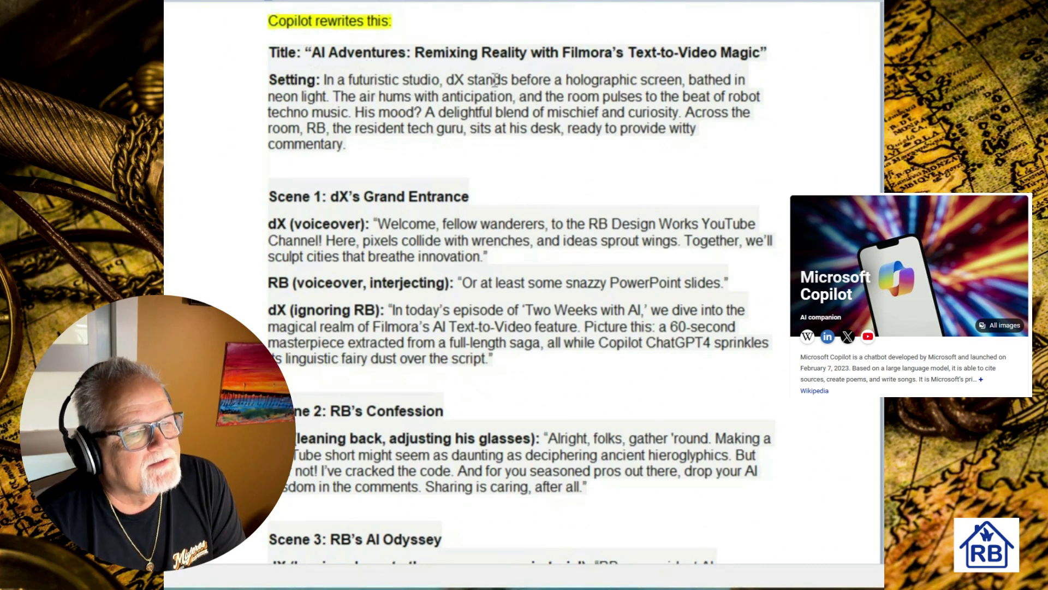
pyautogui.scroll(-2, 441, 171)
pyautogui.scroll(1, 391, 87)
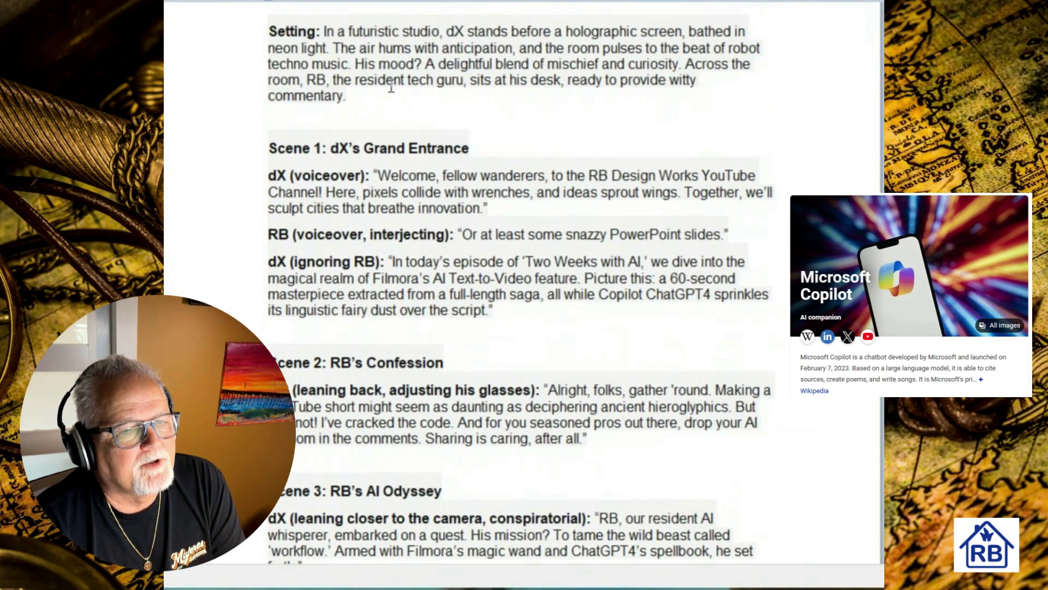
pyautogui.scroll(-1, 515, 159)
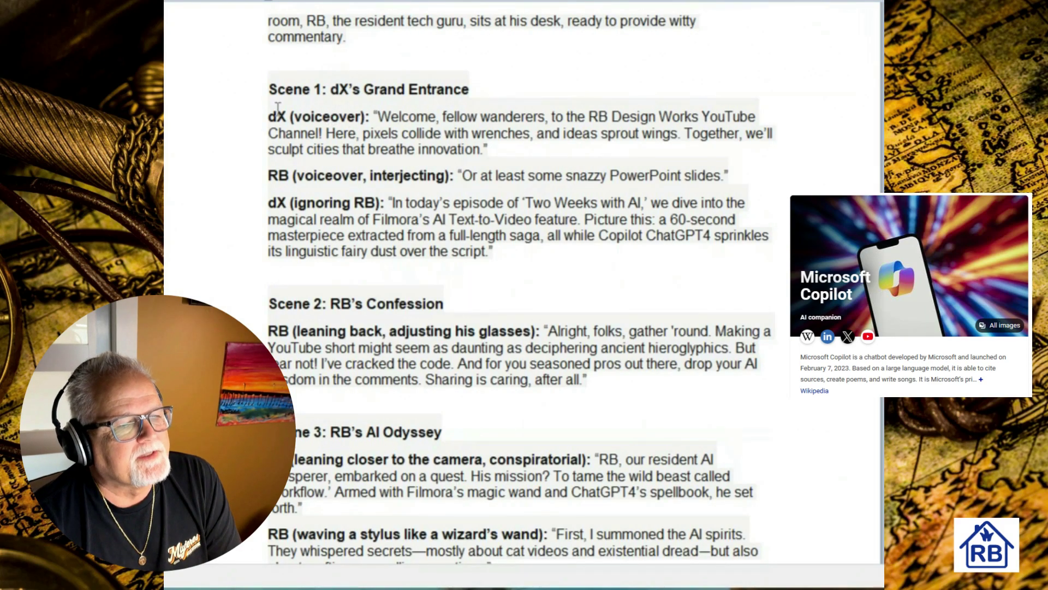
pyautogui.scroll(-12, 308, 180)
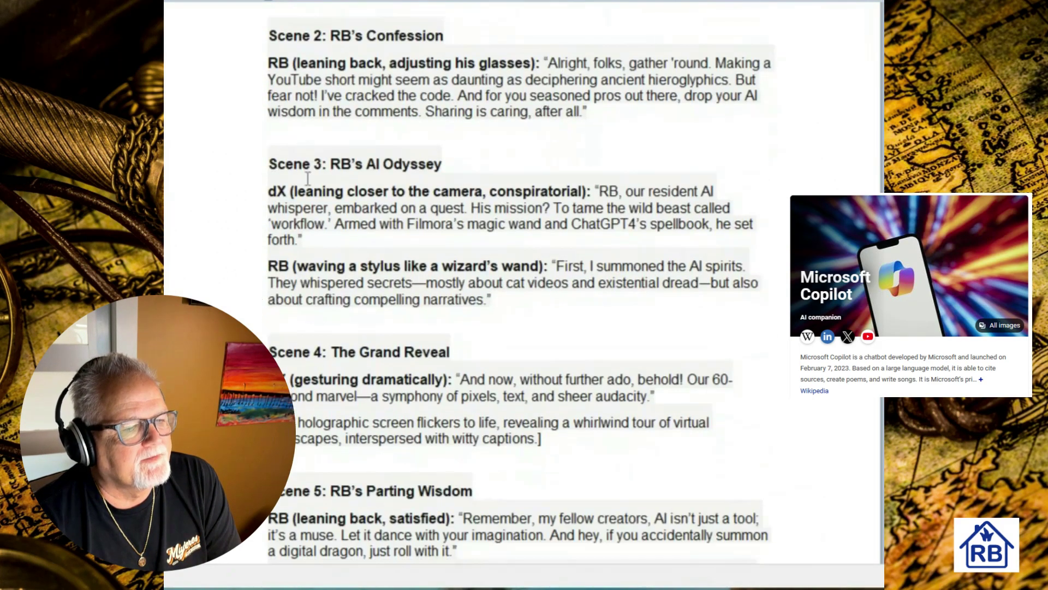
pyautogui.scroll(-3, 337, 183)
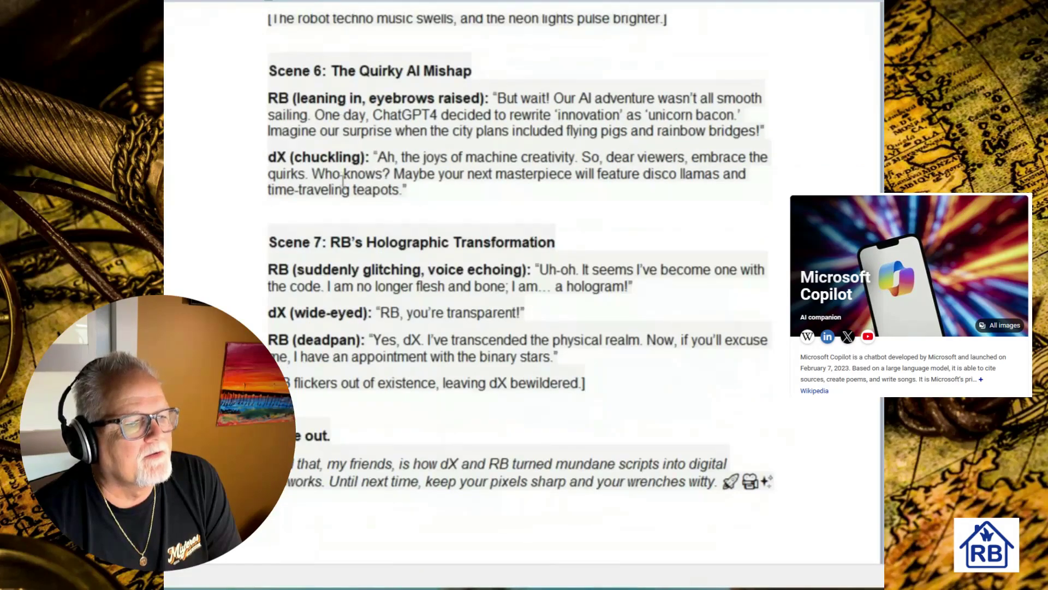
pyautogui.scroll(-3, 343, 177)
pyautogui.scroll(-3, 296, 275)
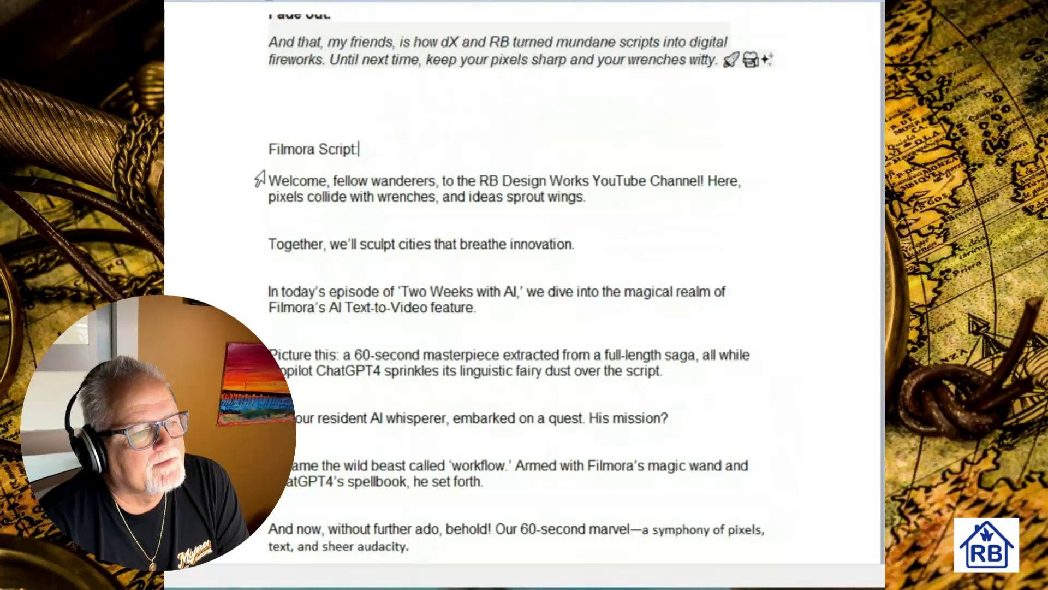
# Step: Select all the 'Filmora Script' narration lines in WordPad and copy them to the clipboard
pyautogui.scroll(-3, 316, 194)
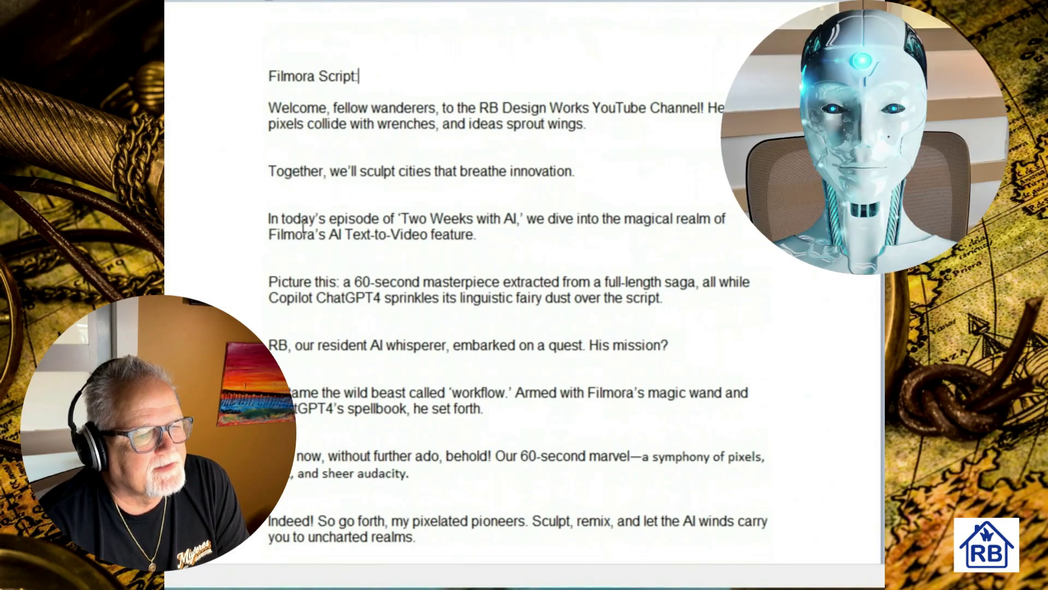
pyautogui.scroll(-4, 524, 269)
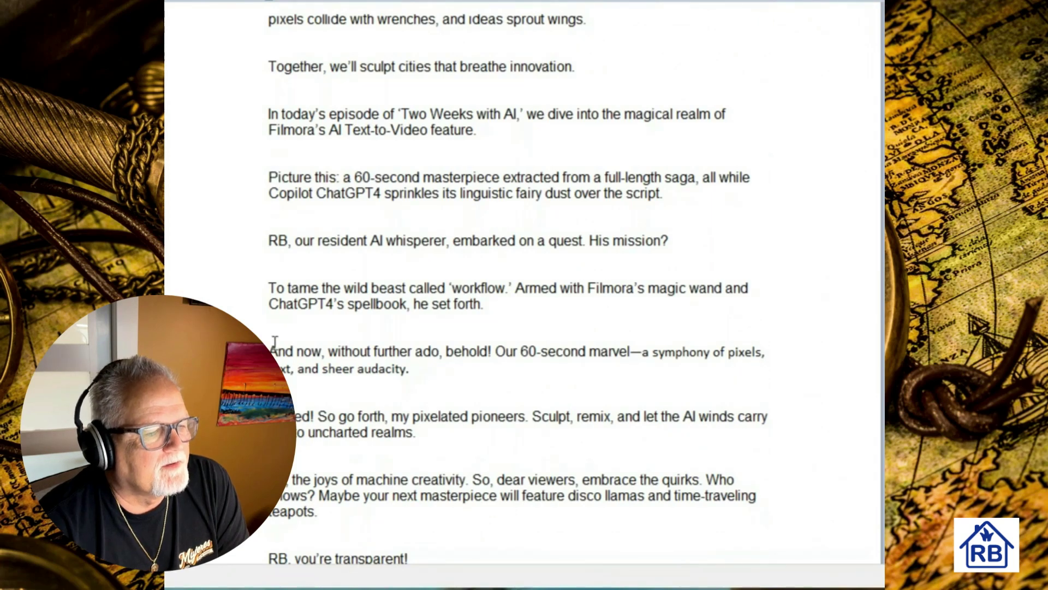
pyautogui.scroll(-2, 395, 300)
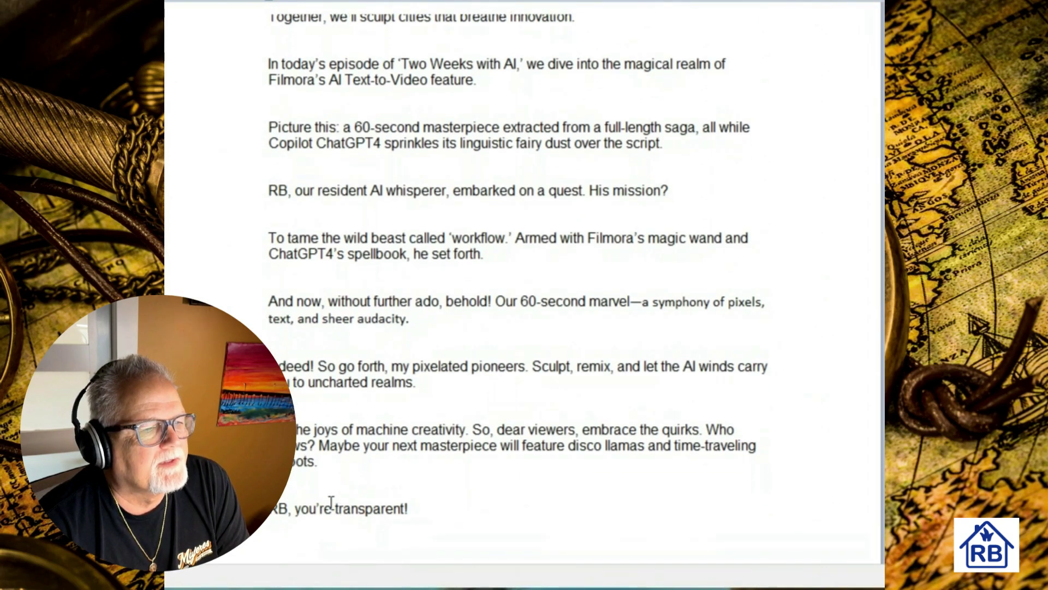
pyautogui.scroll(6, 331, 502)
pyautogui.moveTo(269, 104); pyautogui.dragTo(691, 500)
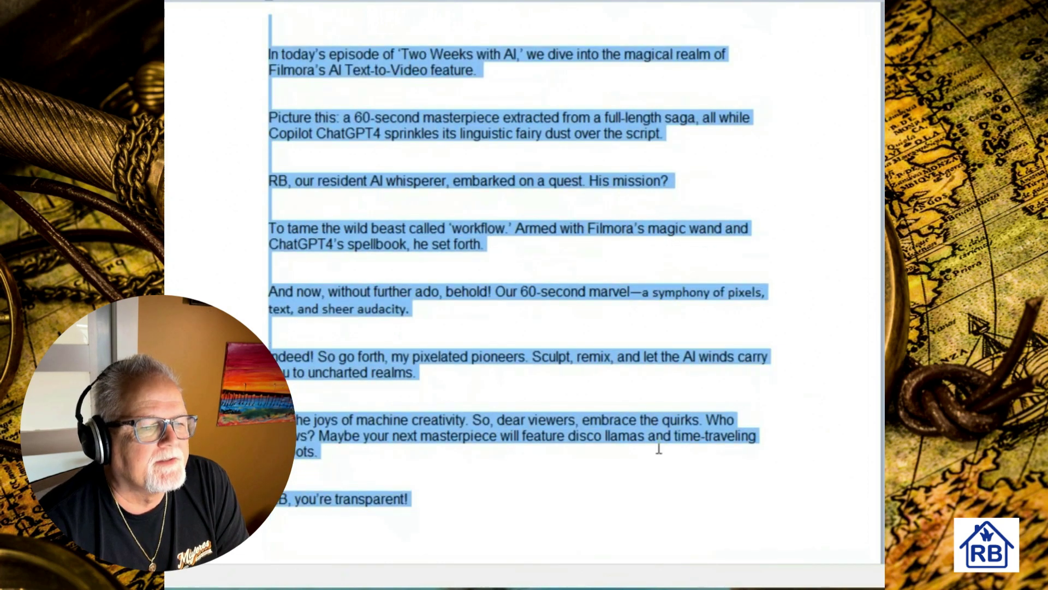
pyautogui.rightClick(499, 190)
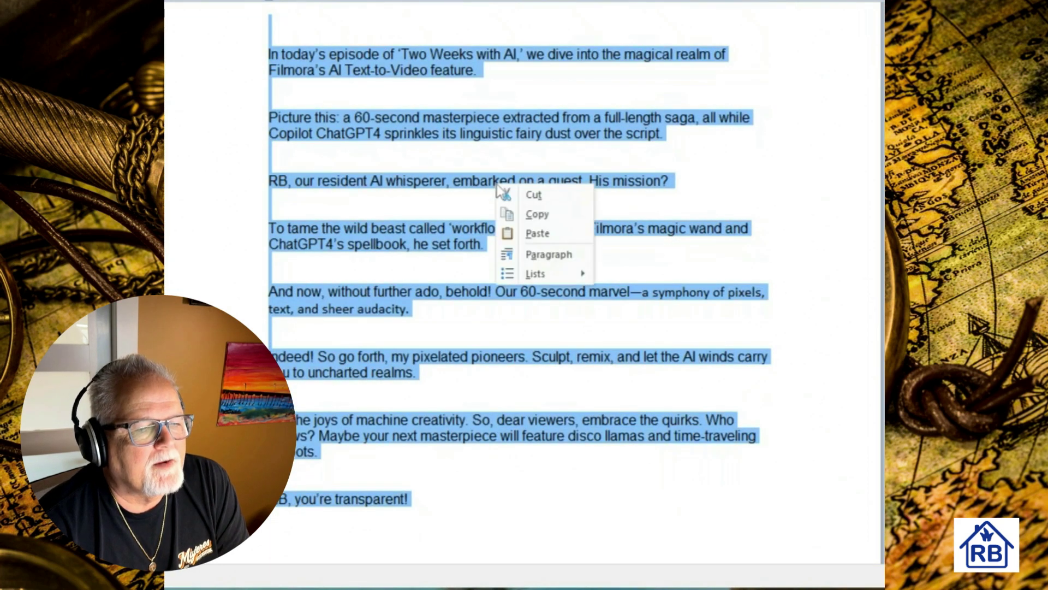
pyautogui.click(546, 215)
pyautogui.click(573, 471)
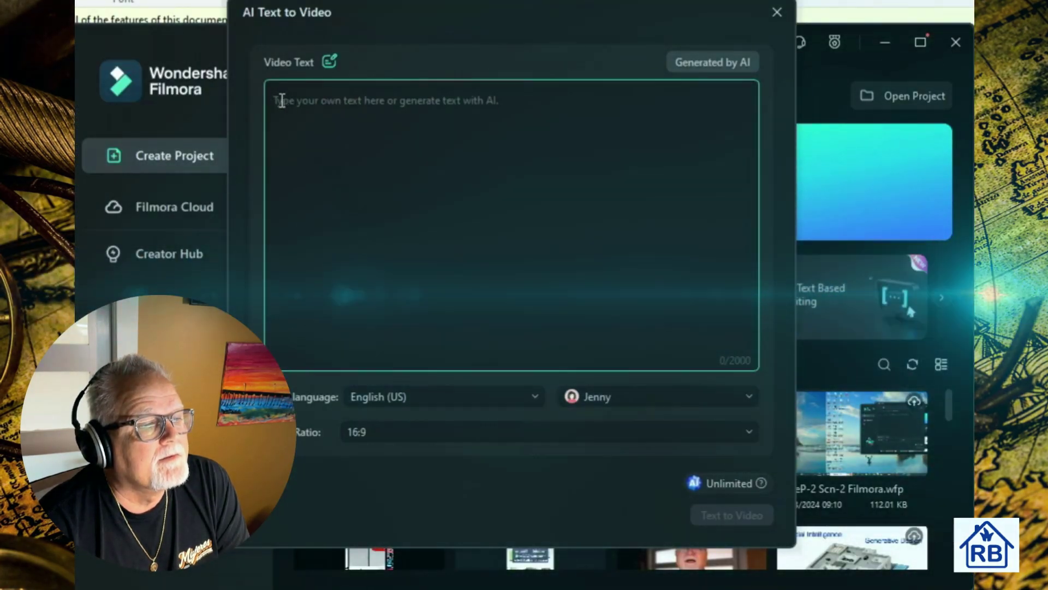
# Step: Paste the copied narration script into the Video Text box
pyautogui.rightClick(276, 104)
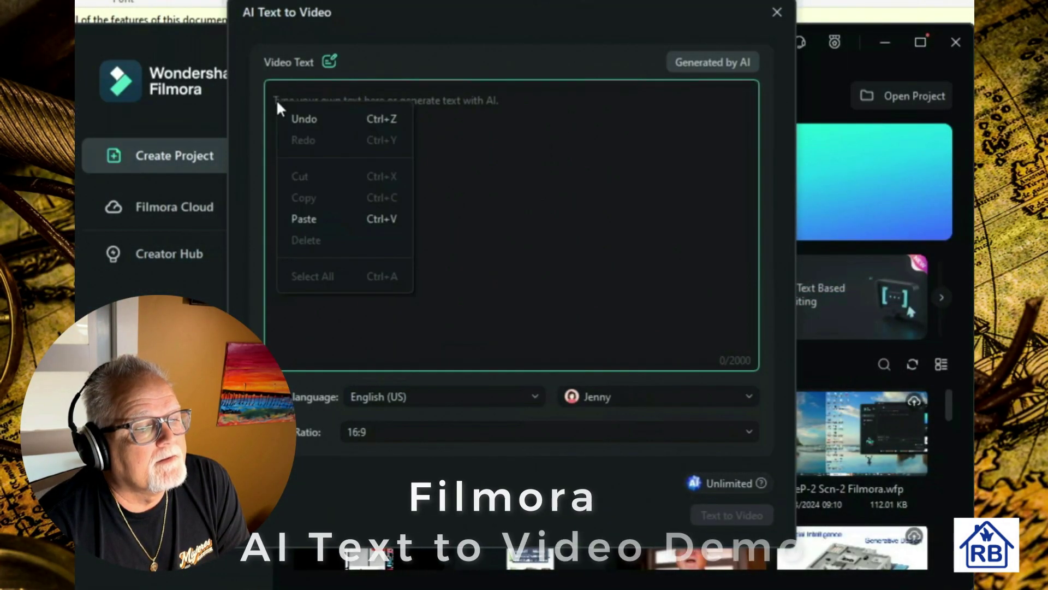
pyautogui.click(303, 218)
pyautogui.scroll(10, 454, 167)
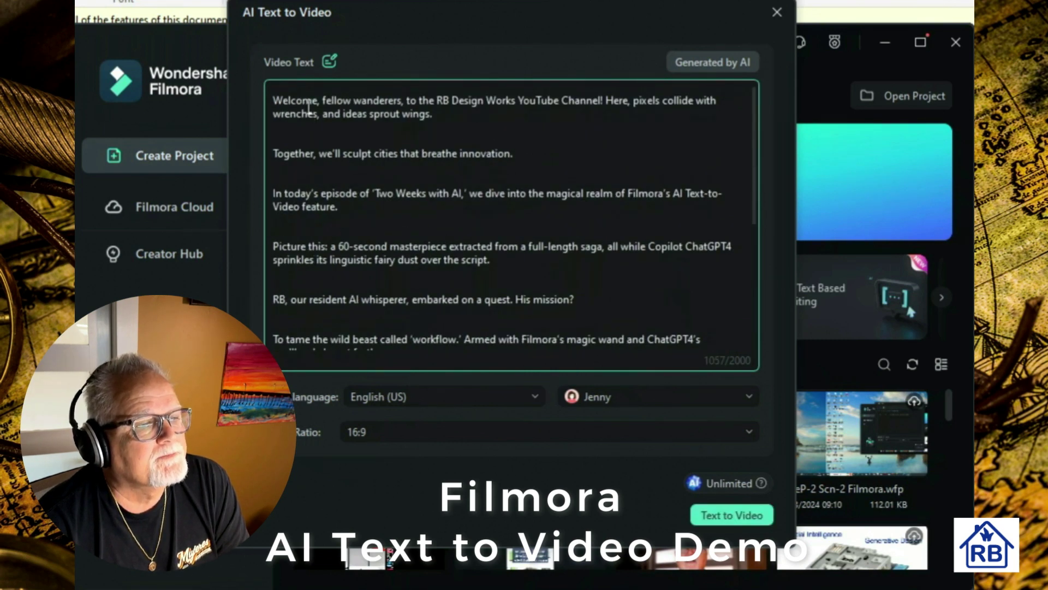
pyautogui.scroll(-5, 425, 229)
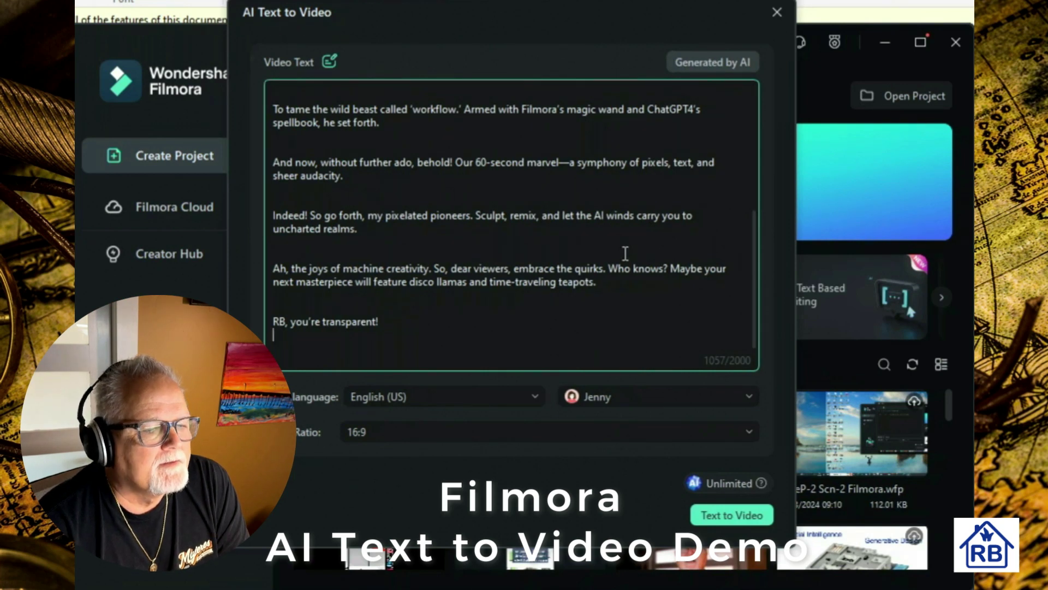
# Step: Choose the Davis narration voice and 9:16 ratio, then generate the video
pyautogui.click(632, 397)
pyautogui.click(629, 512)
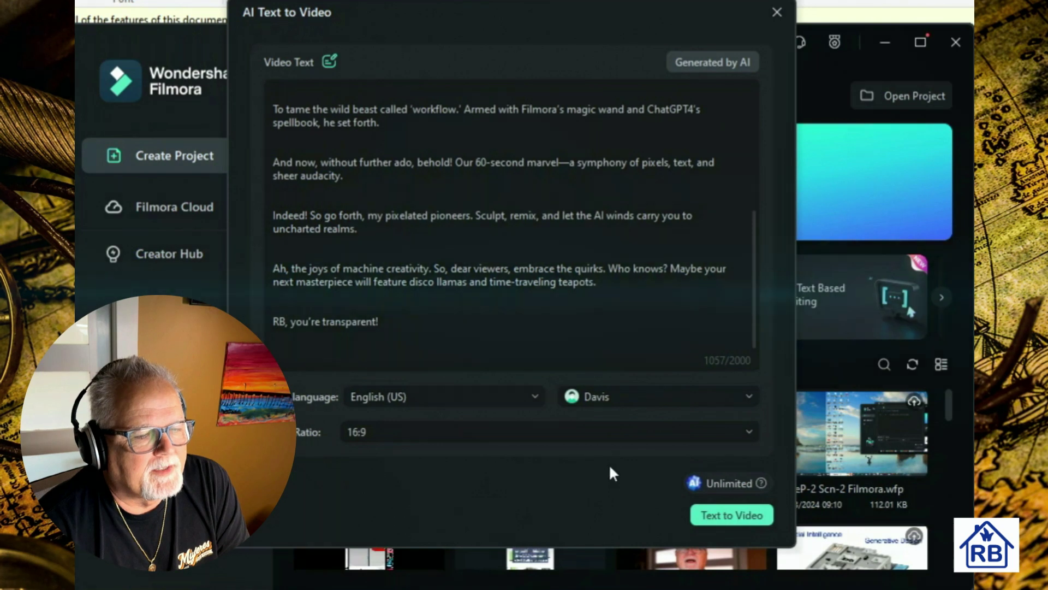
pyautogui.click(748, 397)
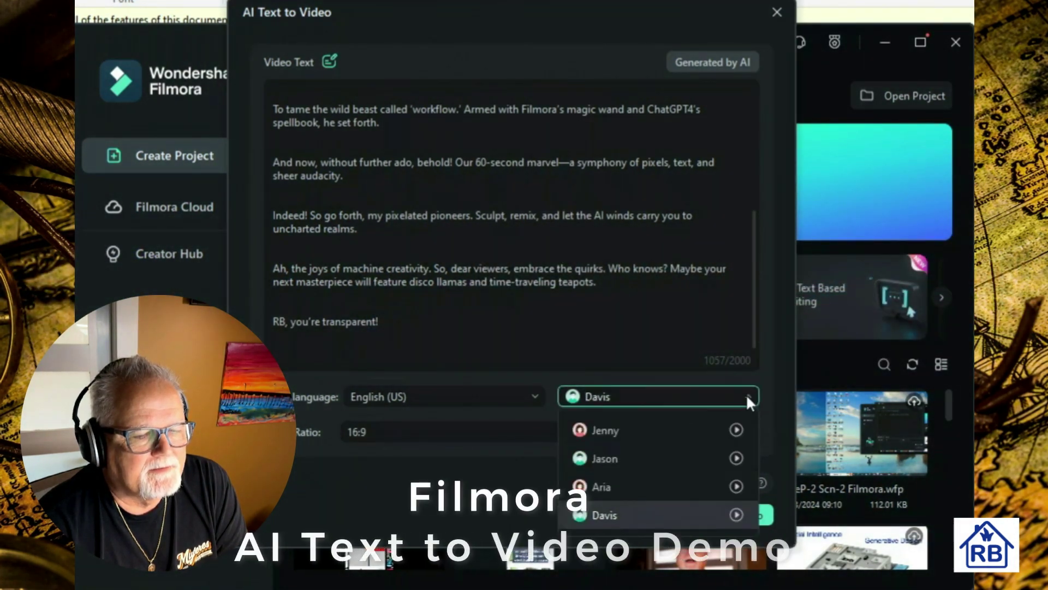
pyautogui.click(710, 431)
pyautogui.click(673, 487)
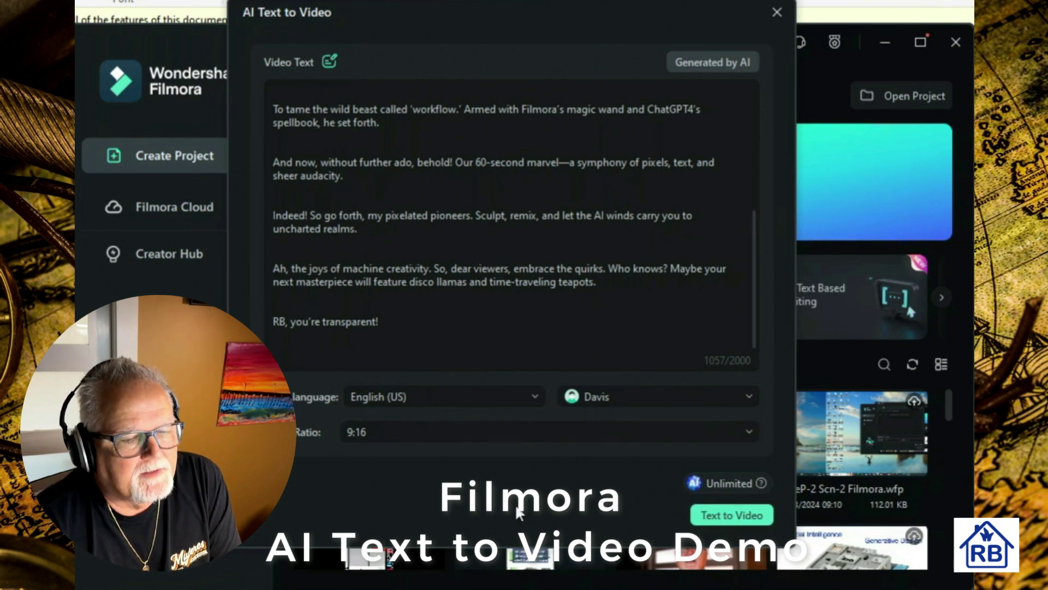
pyautogui.click(743, 519)
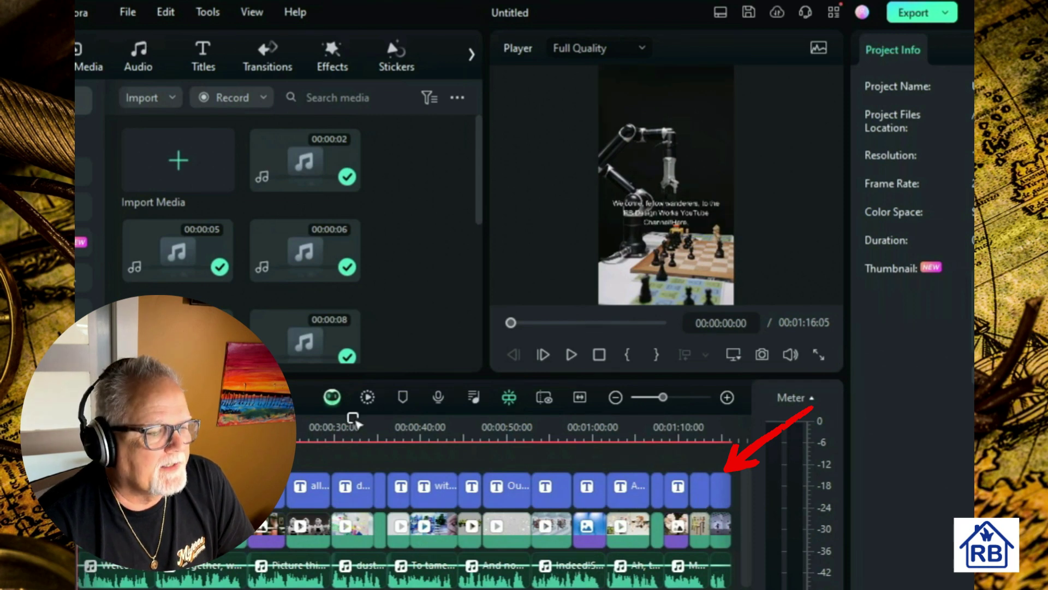
# Step: Inspect the opening title clip and the stock video clip properties
pyautogui.click(126, 486)
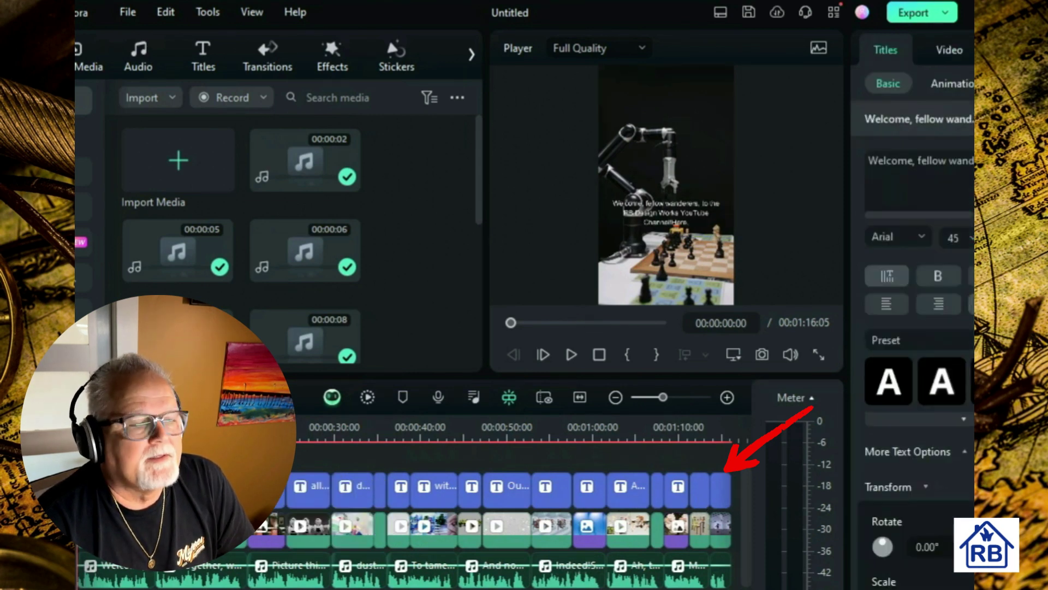
pyautogui.click(667, 215)
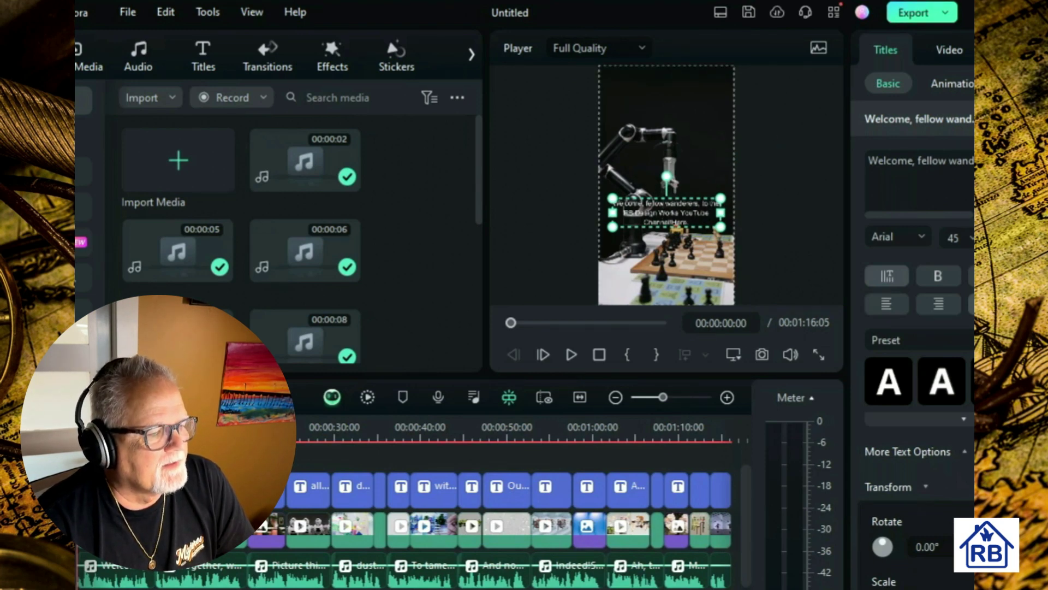
pyautogui.click(721, 526)
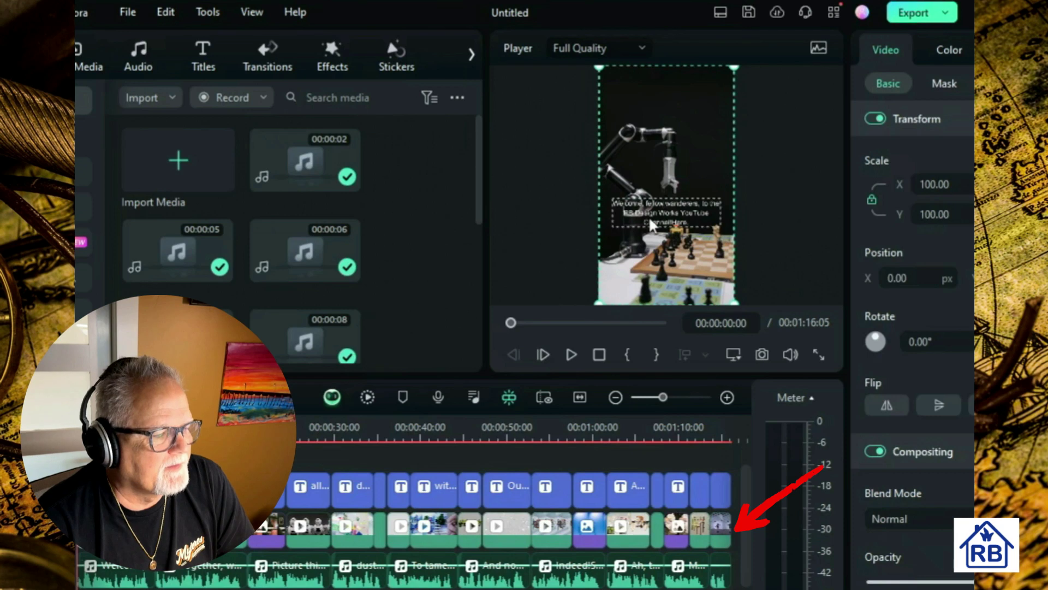
# Step: Check the voiceover and 'Sky blue vacation' music clips, then play the video from the start
pyautogui.click(130, 581)
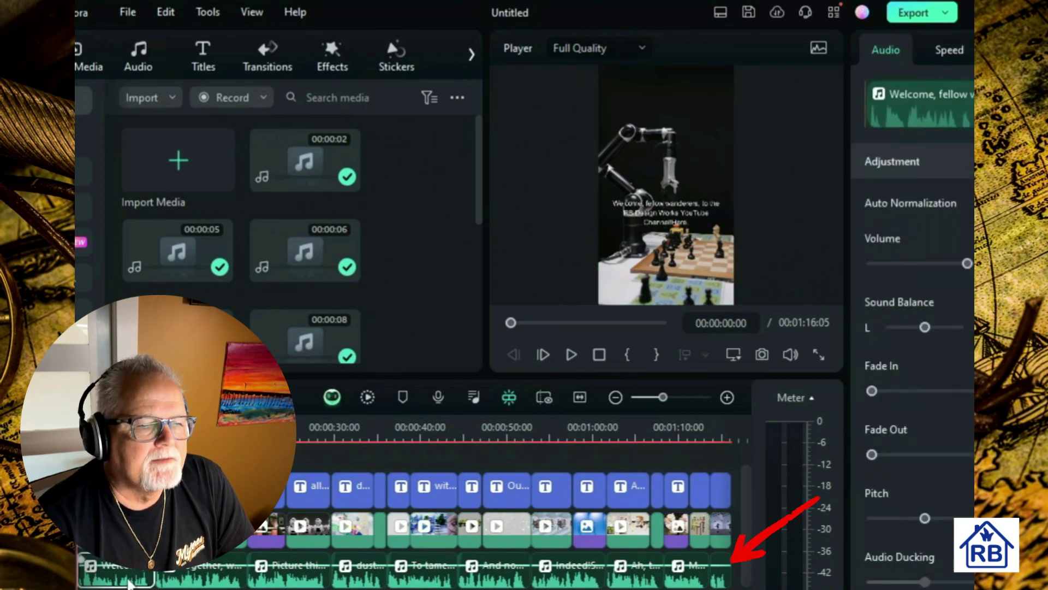
pyautogui.click(130, 587)
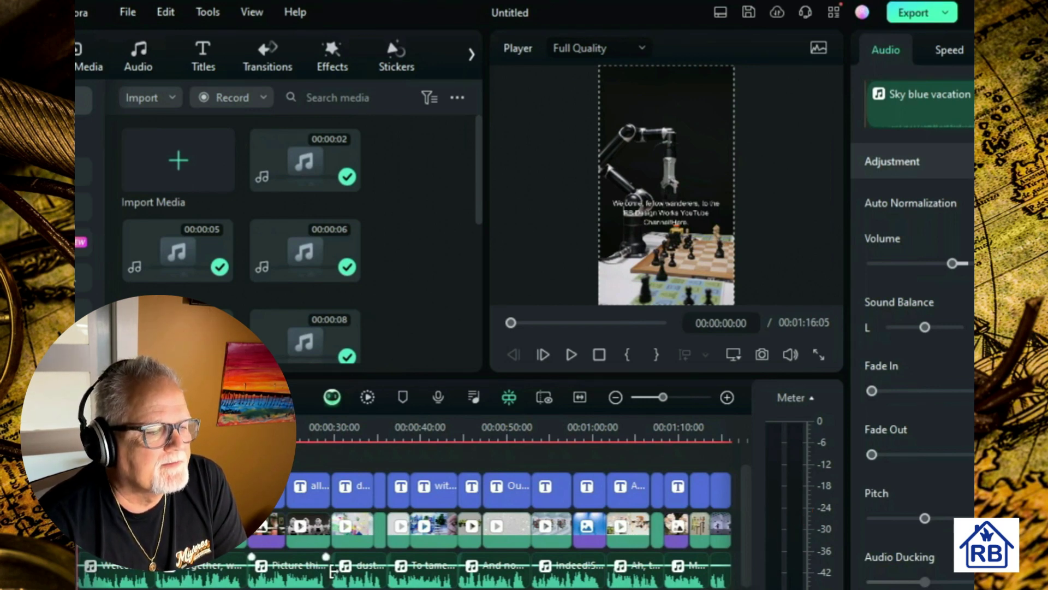
pyautogui.press('Delete')
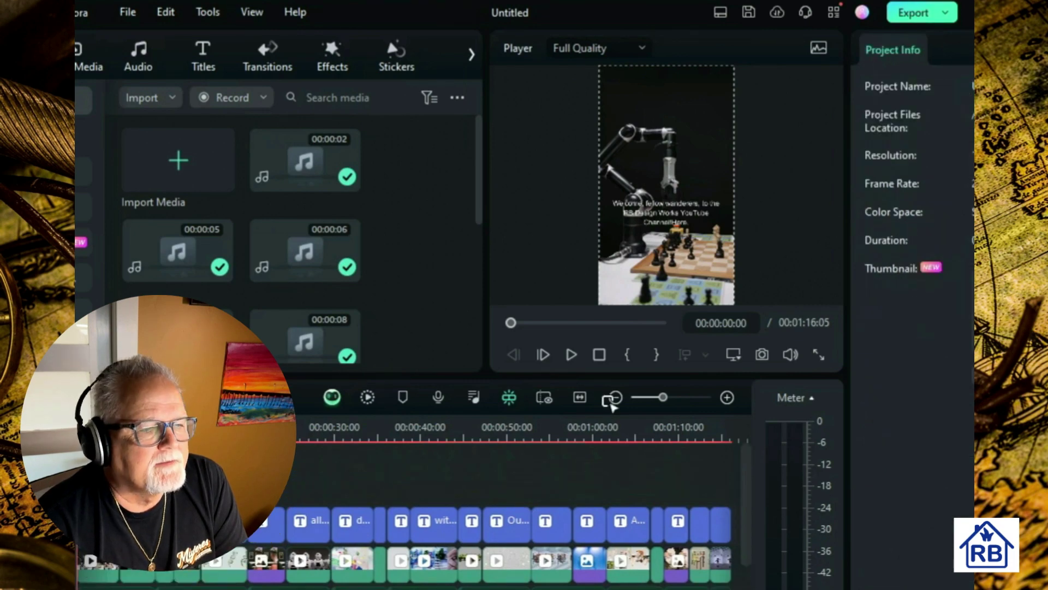
pyautogui.click(572, 354)
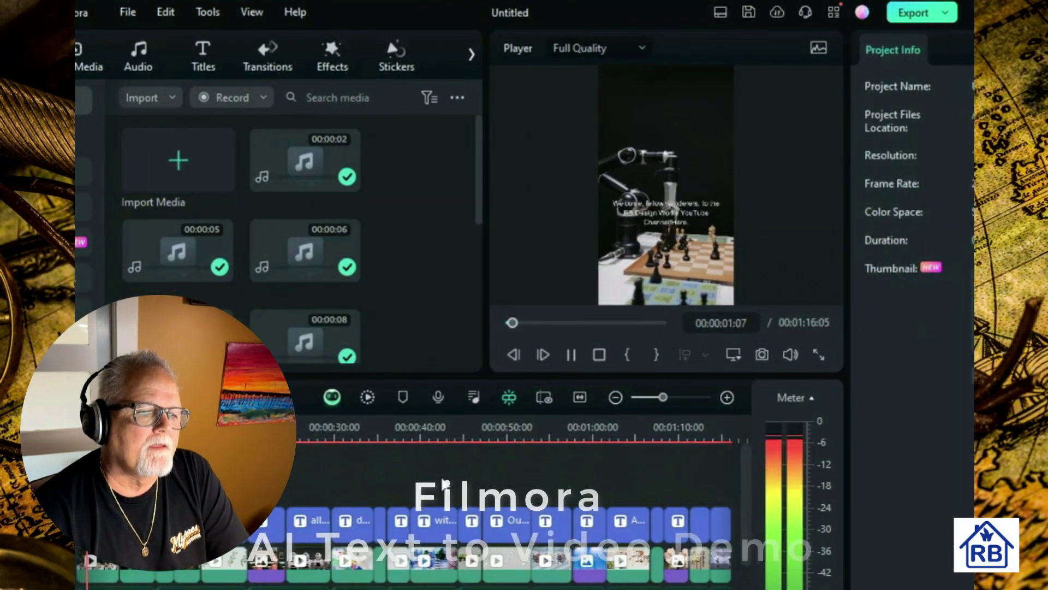